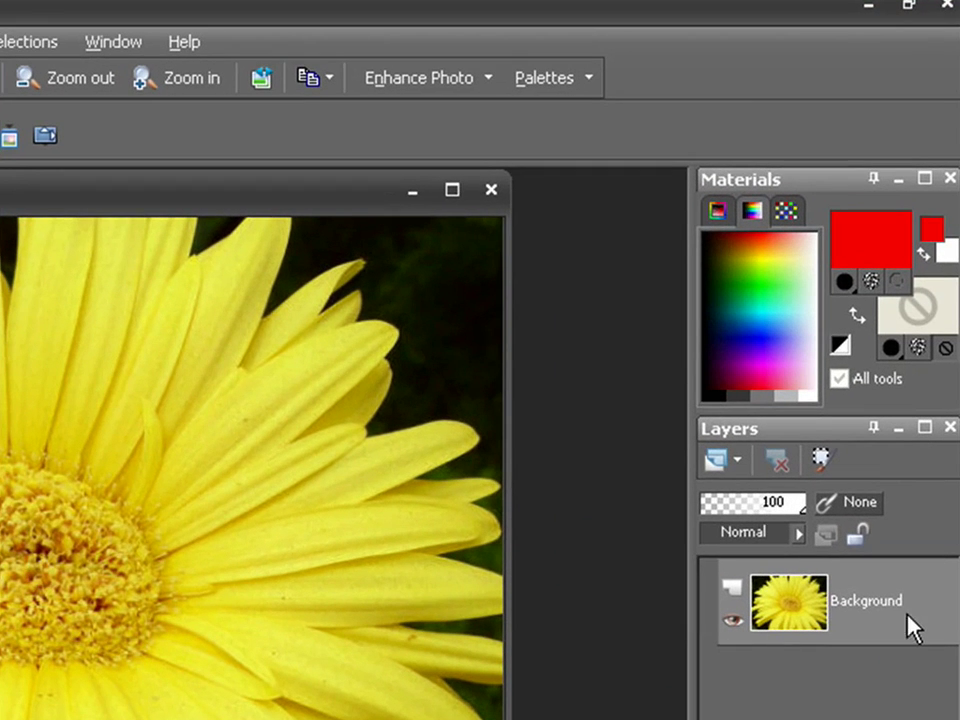
Add a Hue/Saturation/Lightness adjustment layer above Background with Saturation at -100
mouse_move(921, 579)
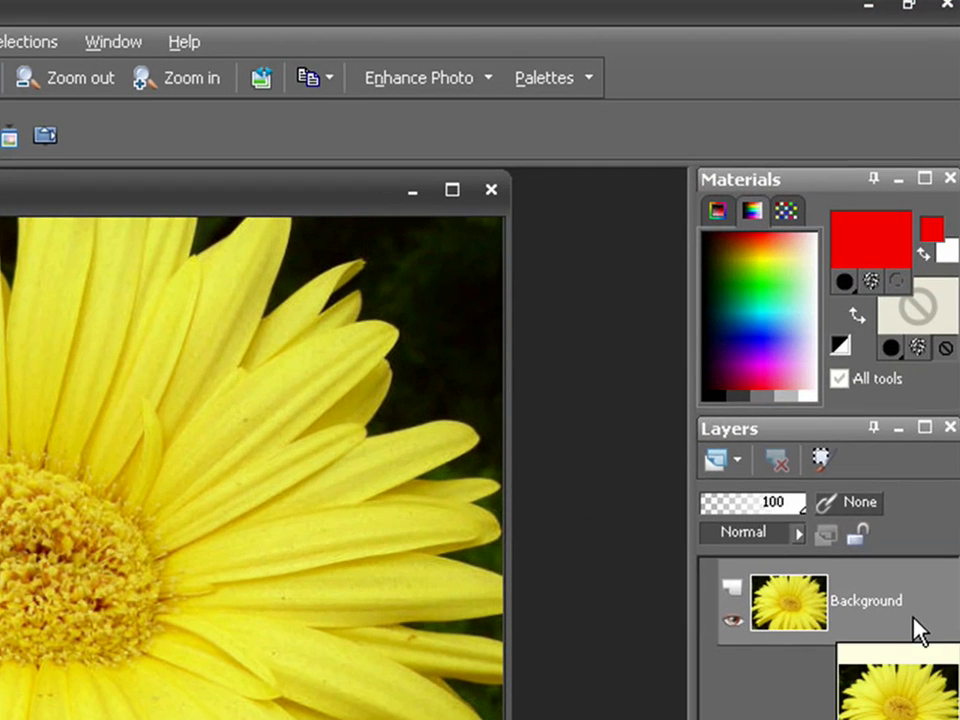
right_click(913, 620)
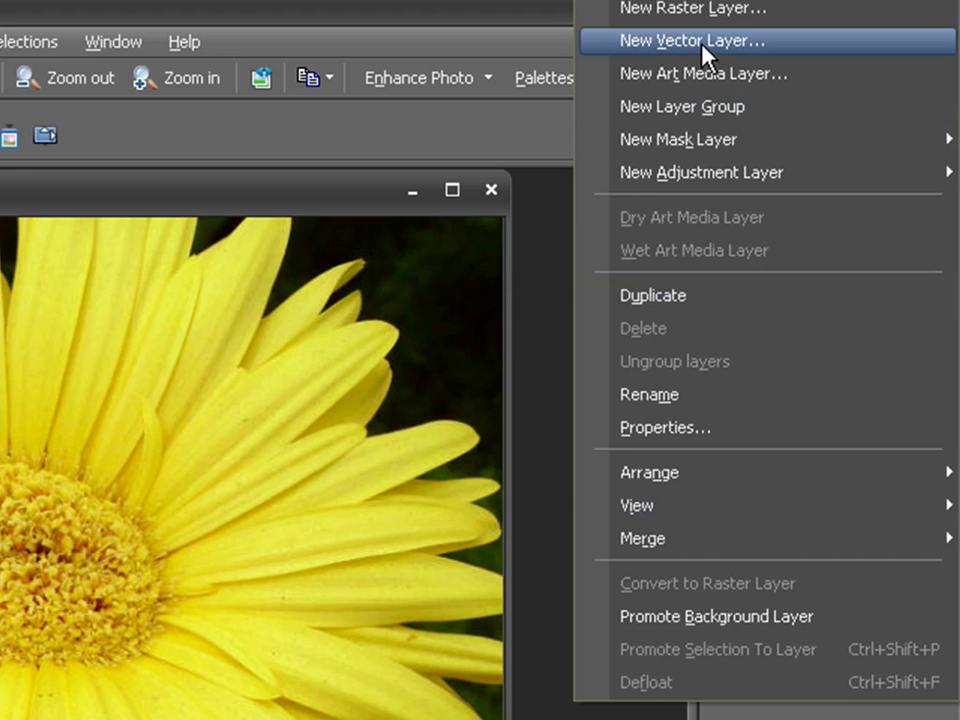
mouse_move(704, 124)
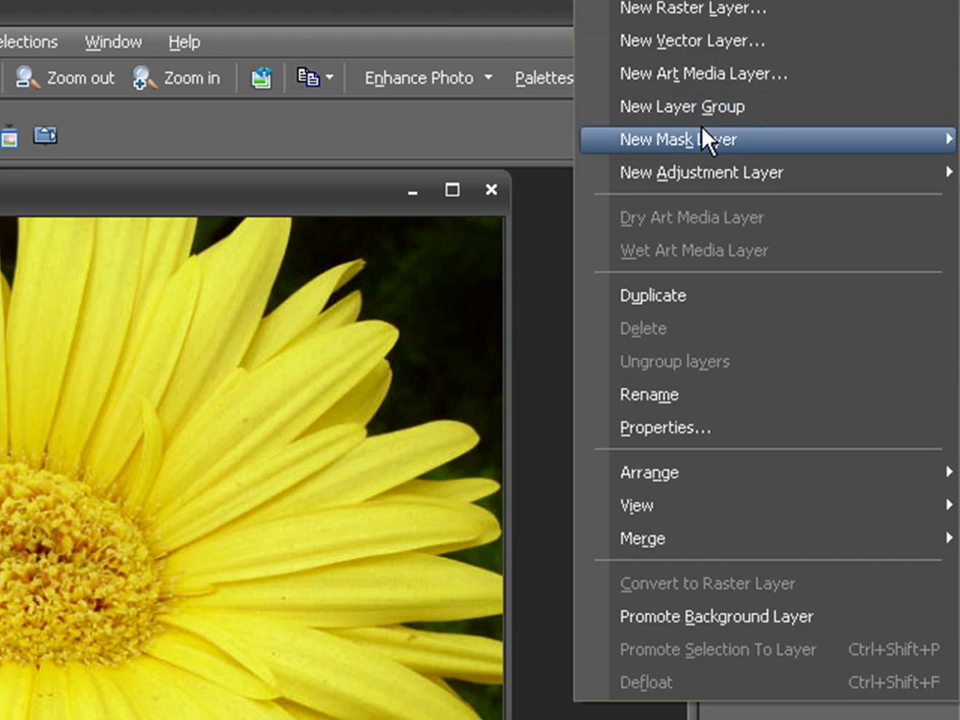
mouse_move(695, 170)
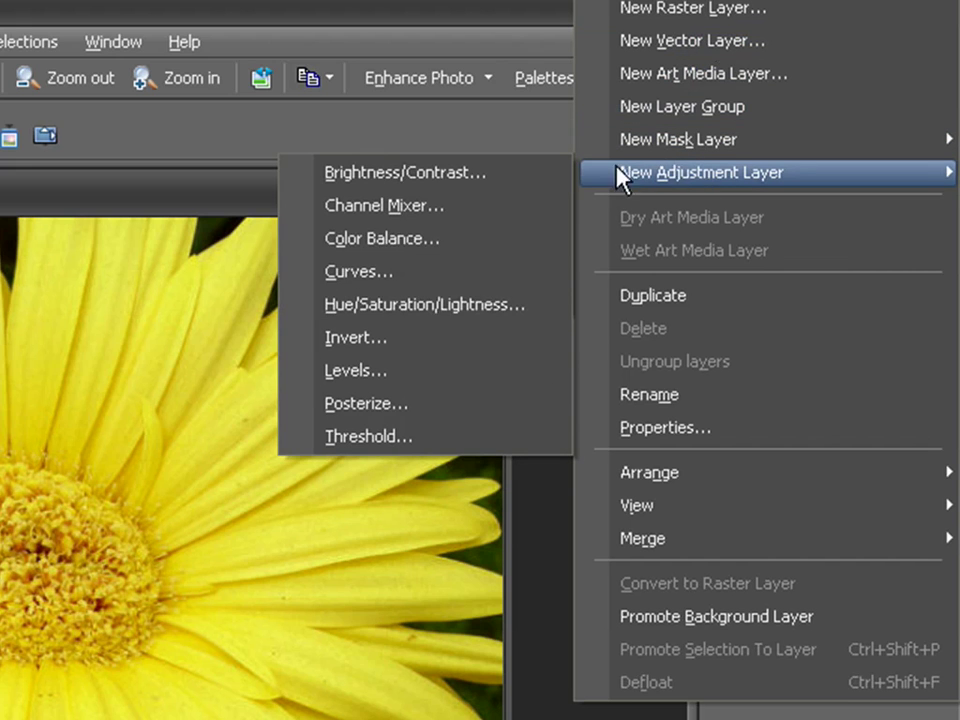
click(468, 306)
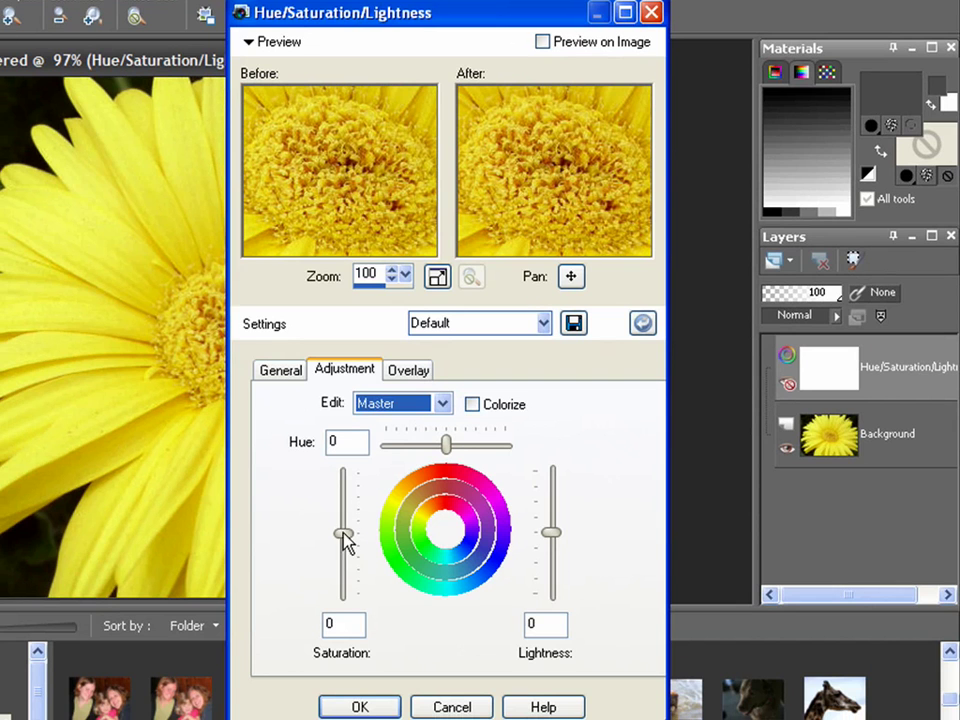
drag(346, 540, 343, 605)
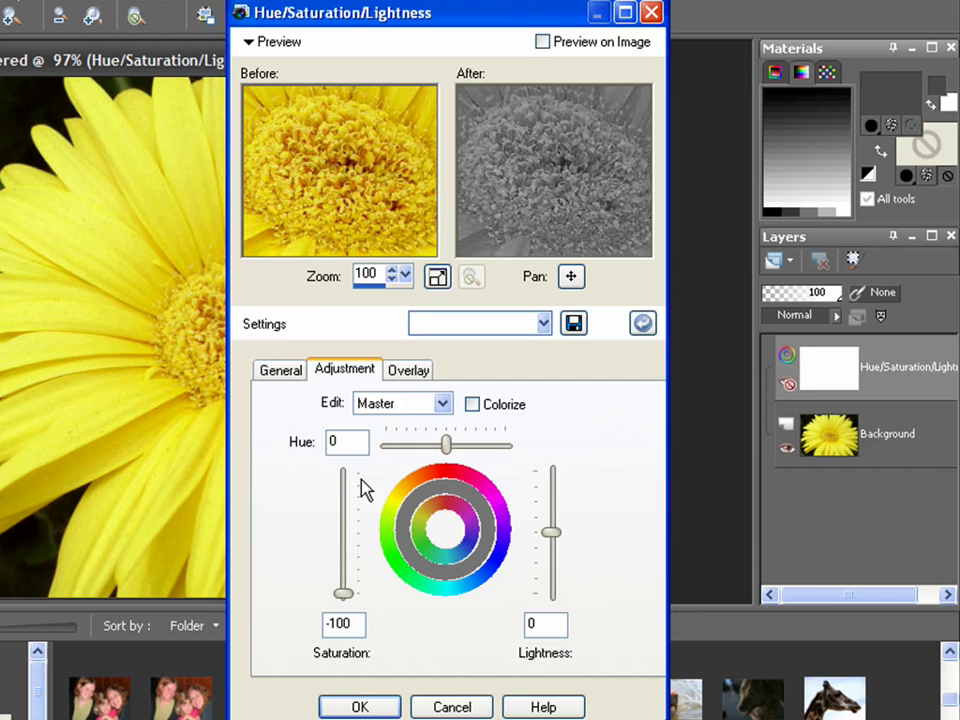
click(357, 707)
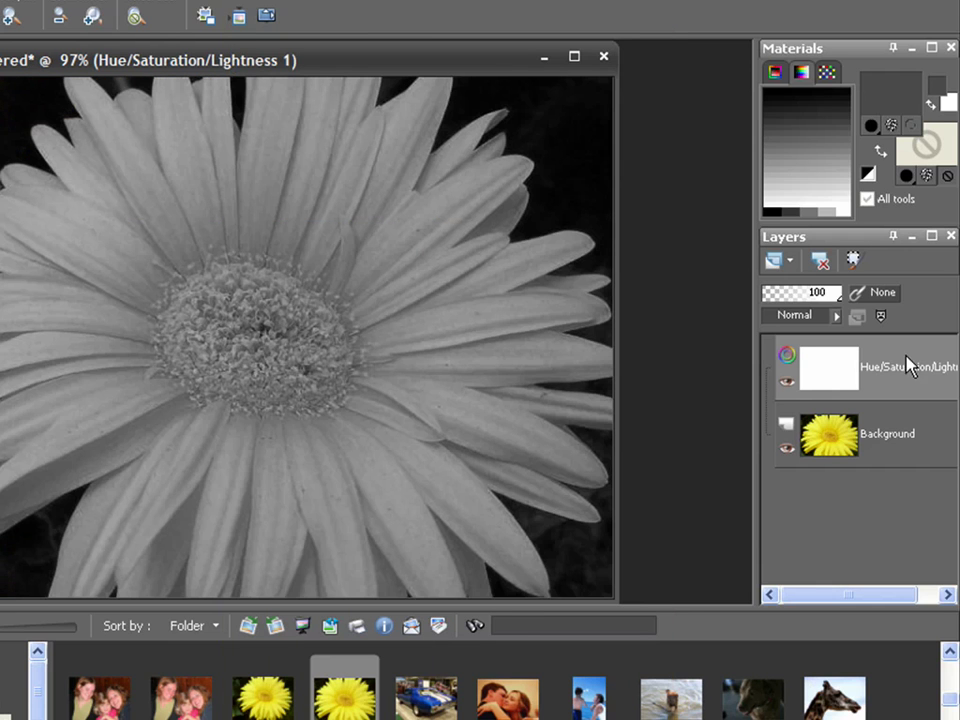
mouse_move(908, 366)
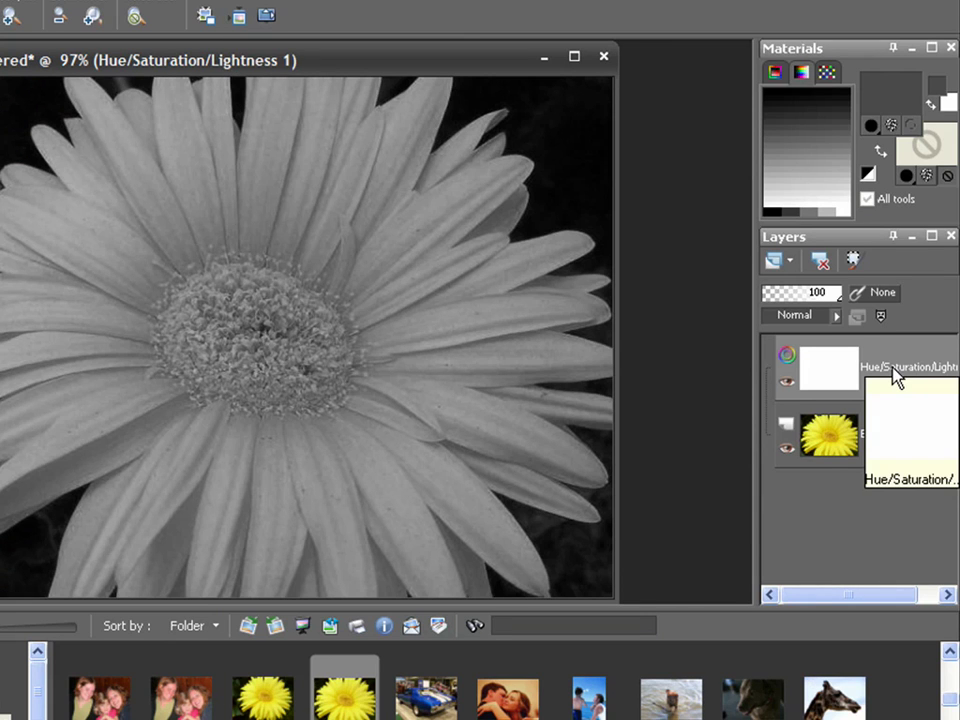
mouse_move(893, 414)
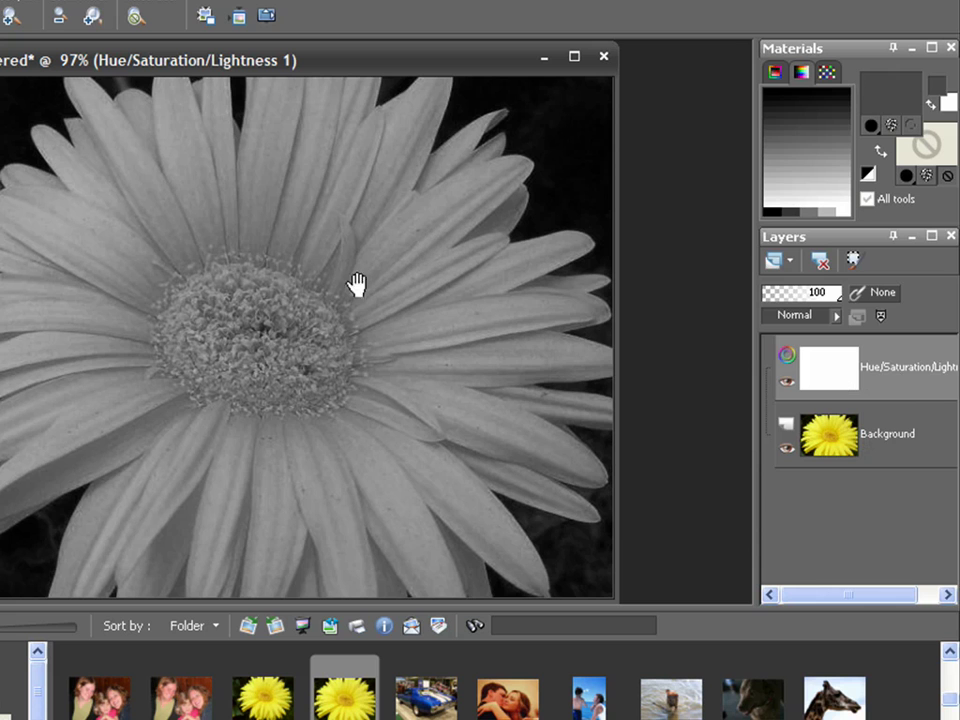
click(787, 386)
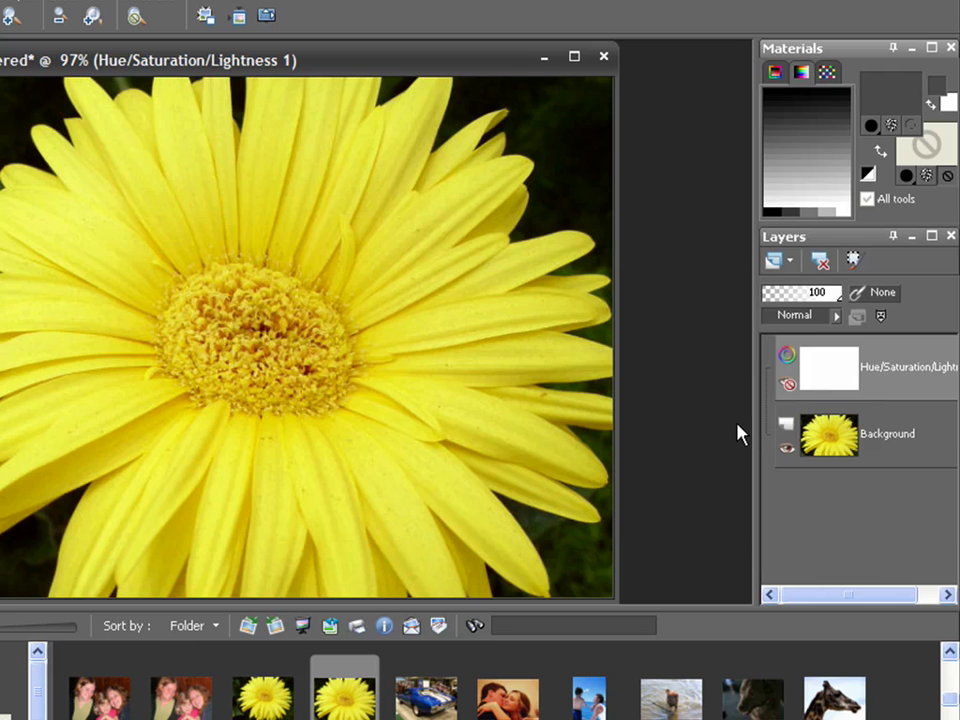
click(789, 384)
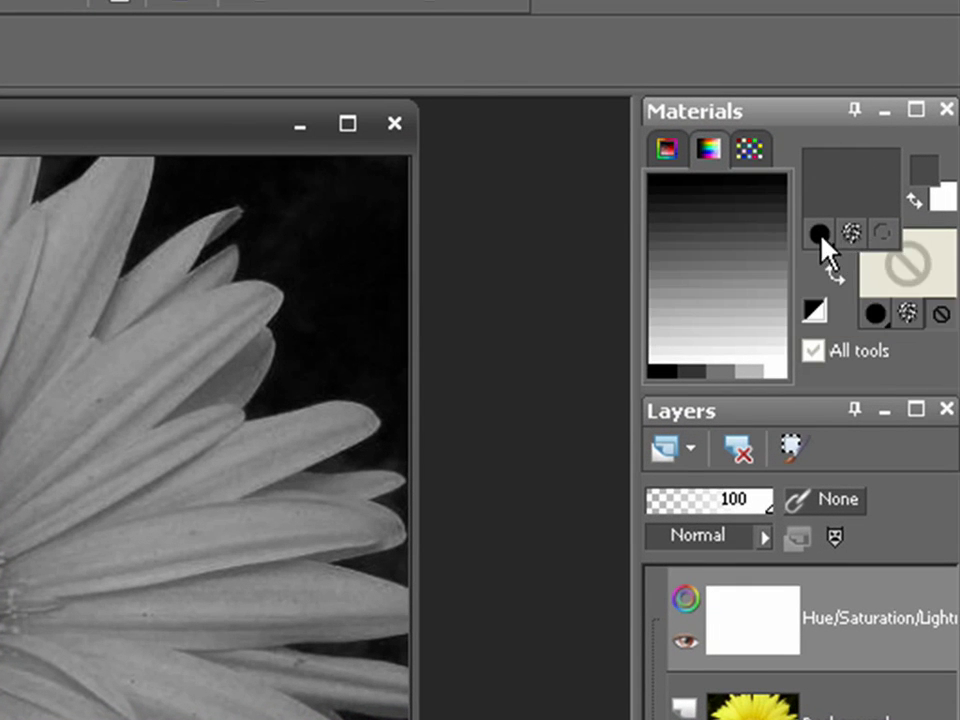
Make the foreground material a radial Grey accent gradient centred at 50, 50
click(818, 238)
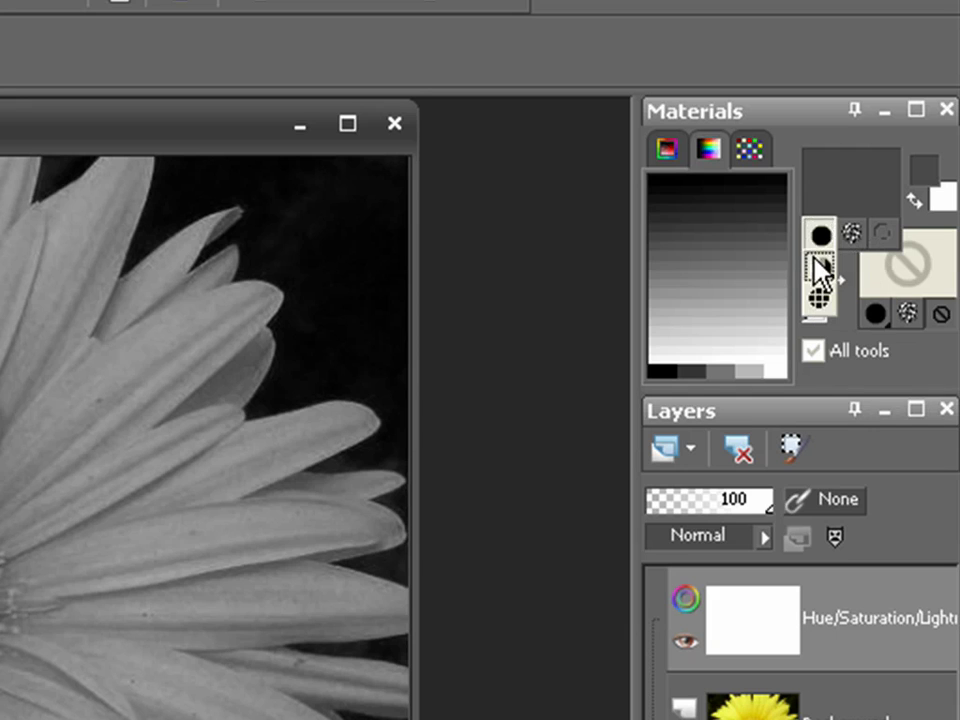
click(820, 268)
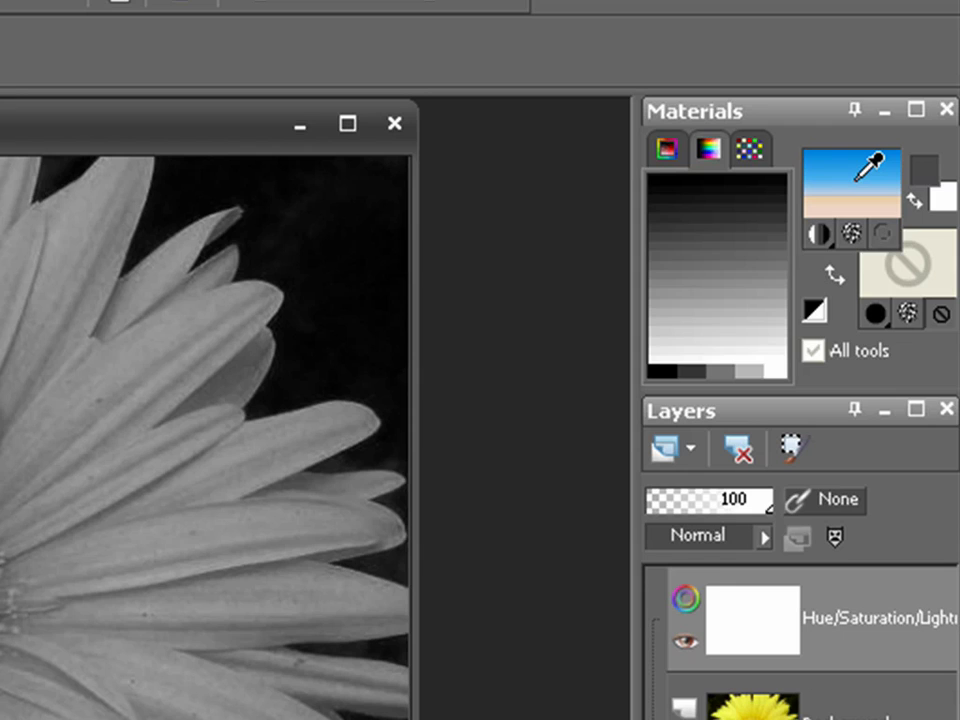
click(875, 165)
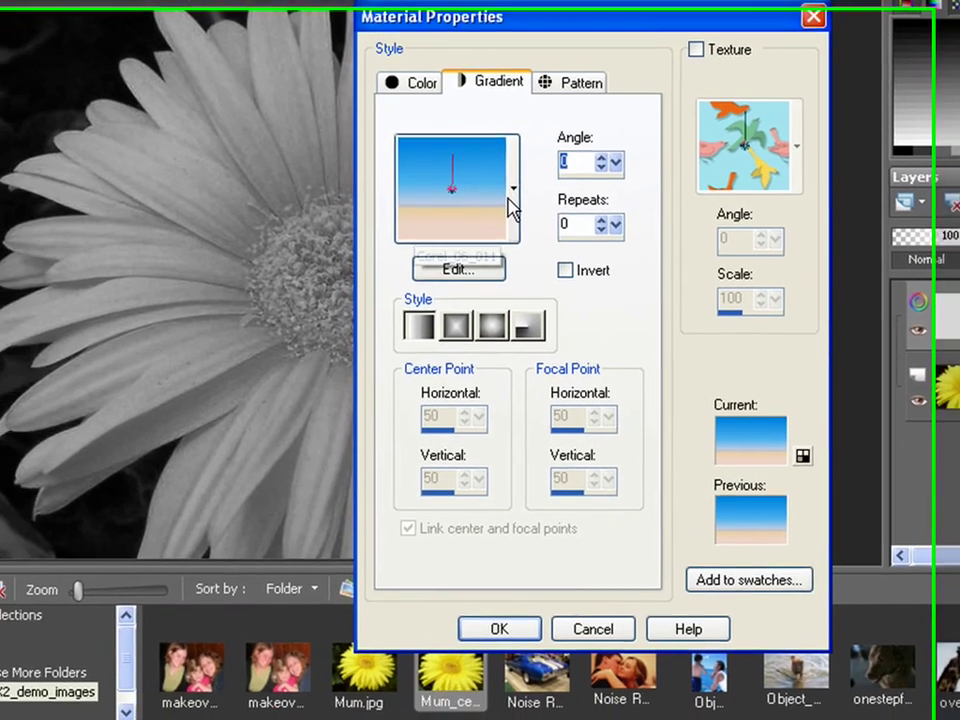
click(393, 234)
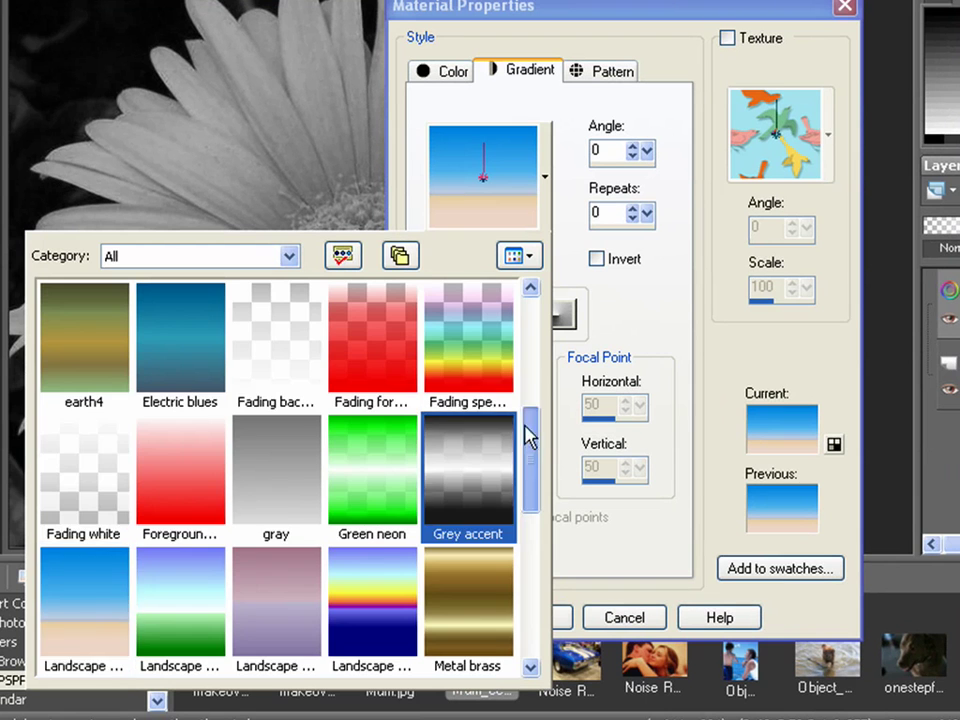
drag(373, 496, 380, 475)
drag(530, 418, 534, 452)
click(476, 480)
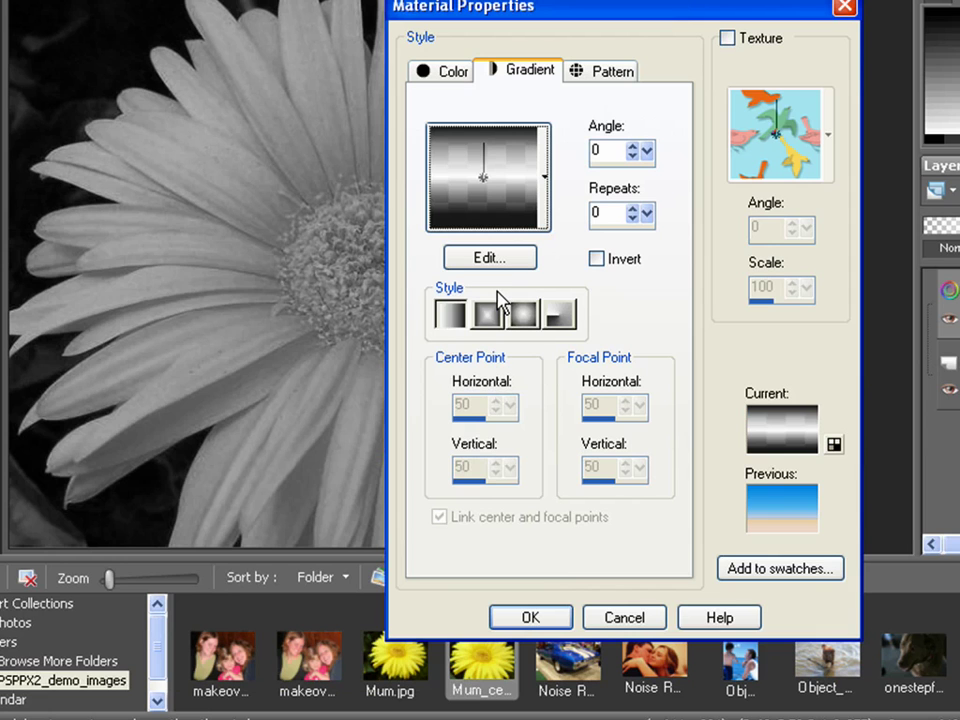
click(522, 315)
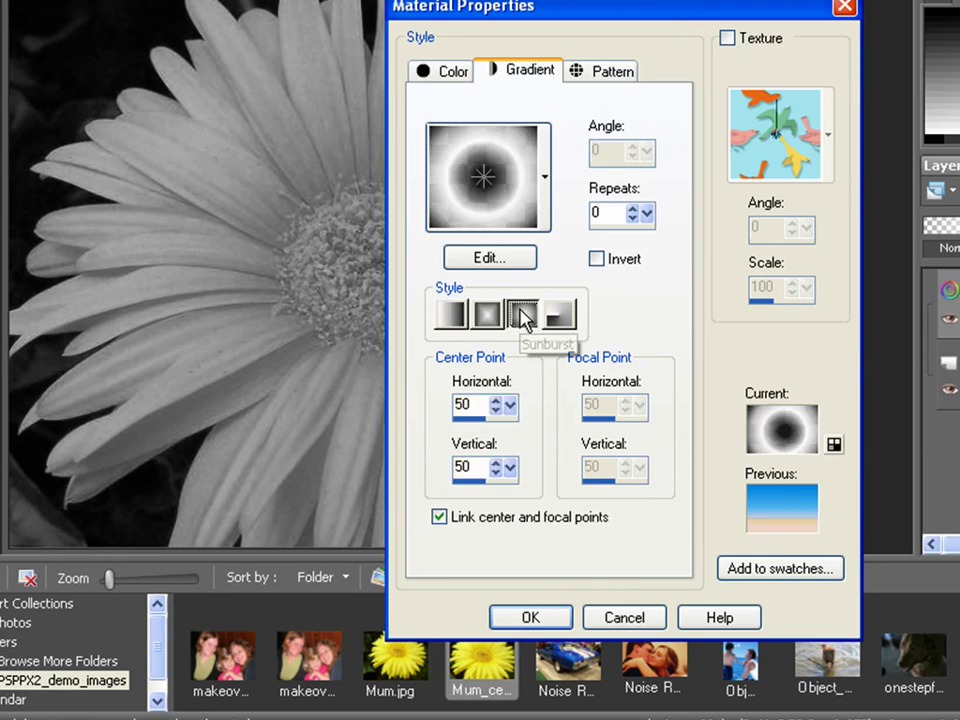
click(549, 614)
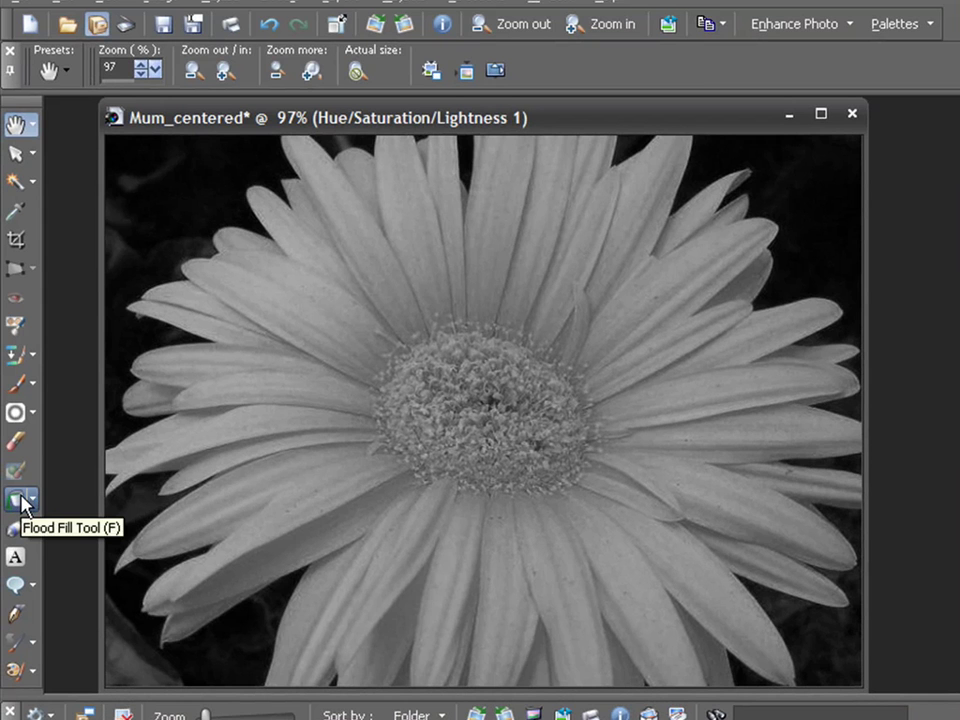
Flood fill the mask with the gradient at the flower centre, then undo the fill
click(22, 503)
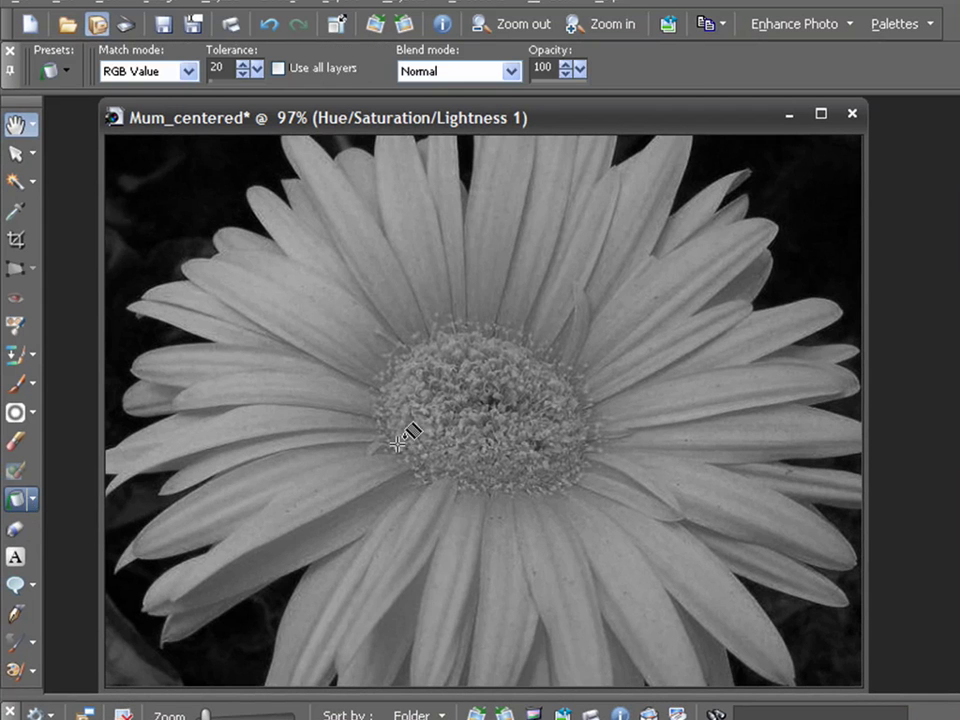
click(457, 421)
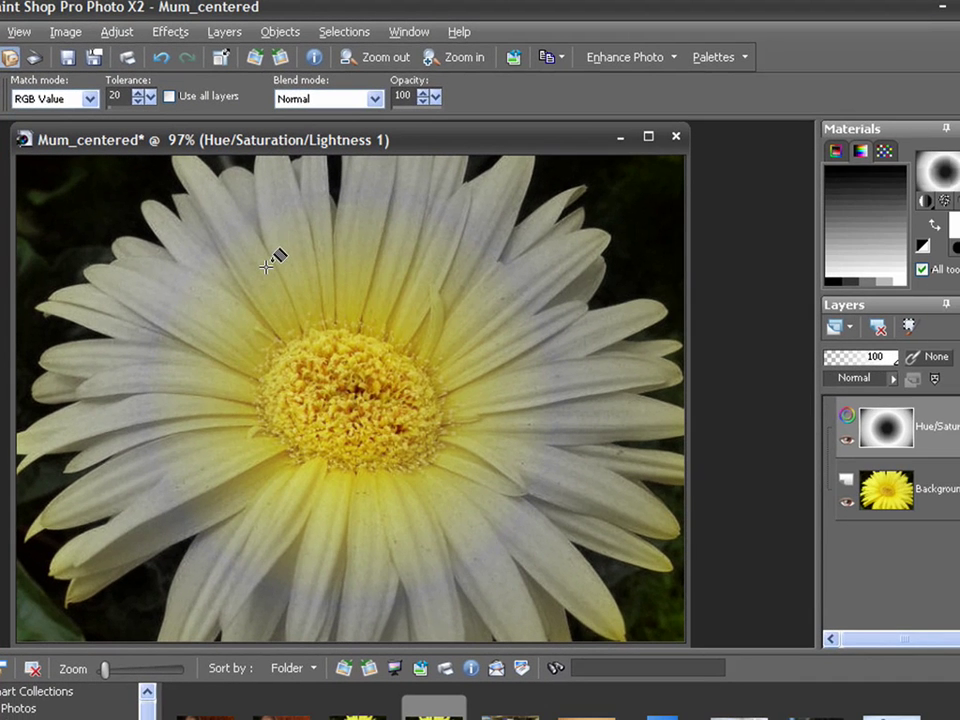
key(ctrl+z)
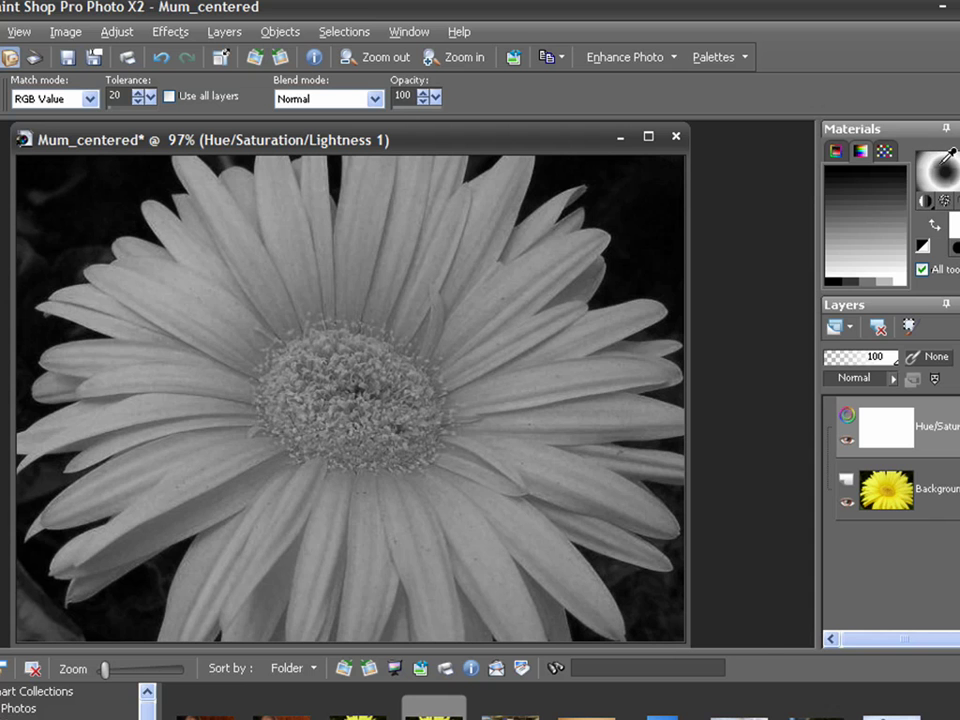
Try a Metal steel gradient fill on the mask, then undo it
click(939, 167)
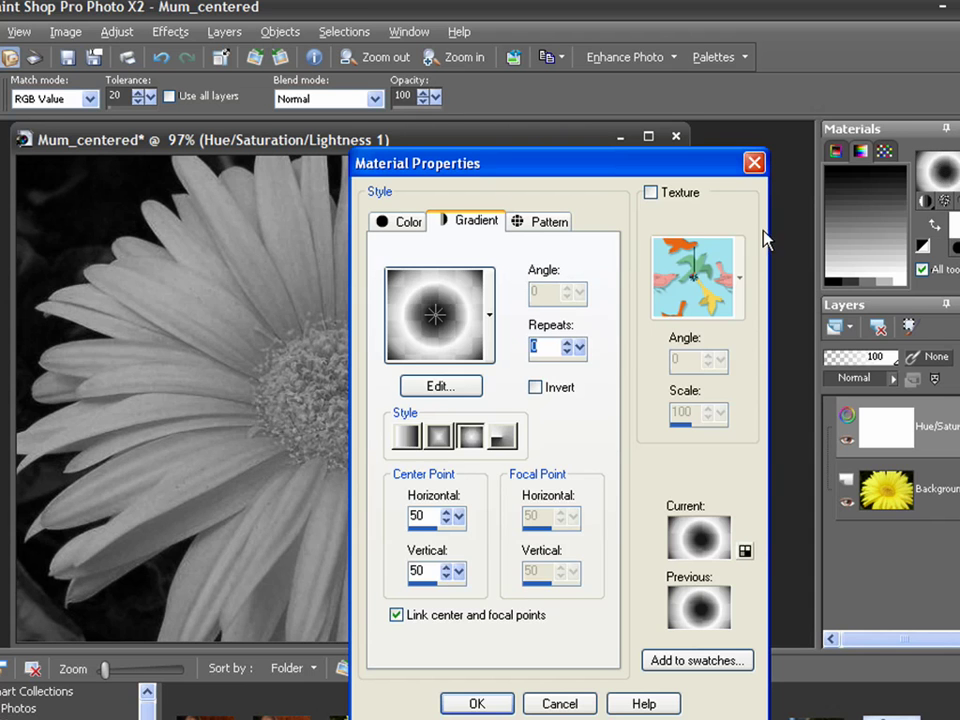
click(493, 316)
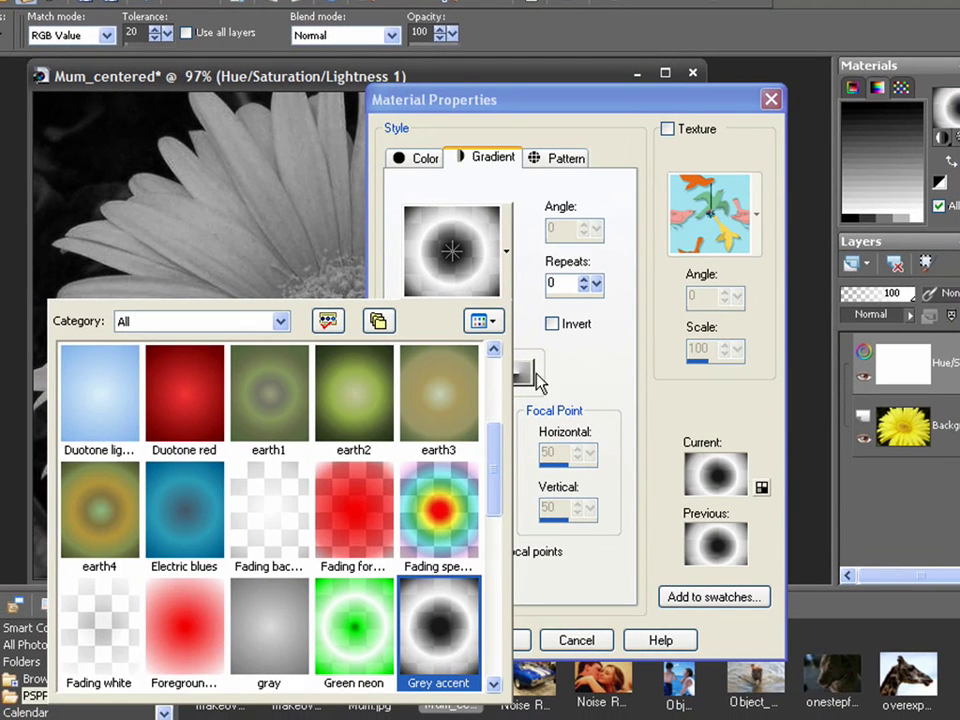
scroll(253, 703, down, 2)
click(270, 642)
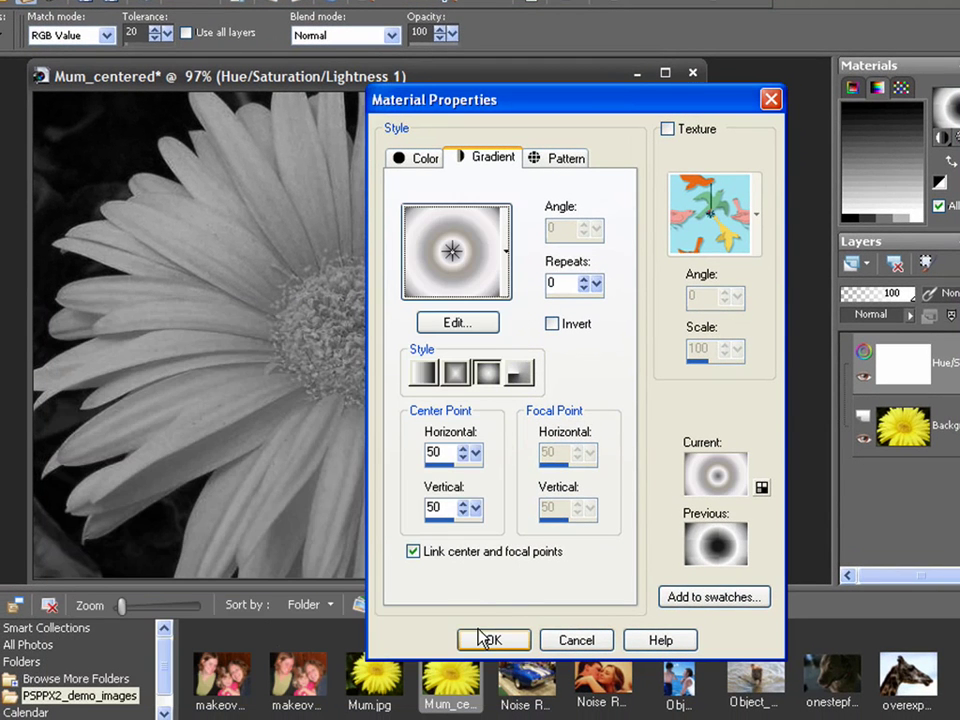
click(490, 640)
click(371, 318)
key(ctrl+z)
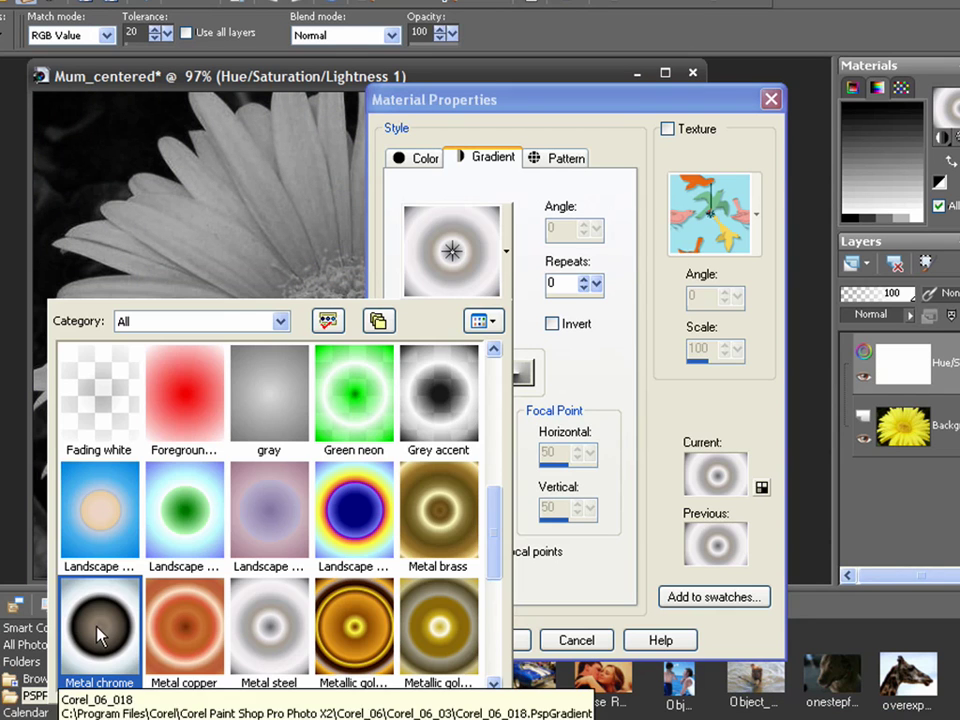
Fill the mask with Metal chrome, then refill it from the flower centre with Multi-brown rings
click(97, 628)
click(505, 638)
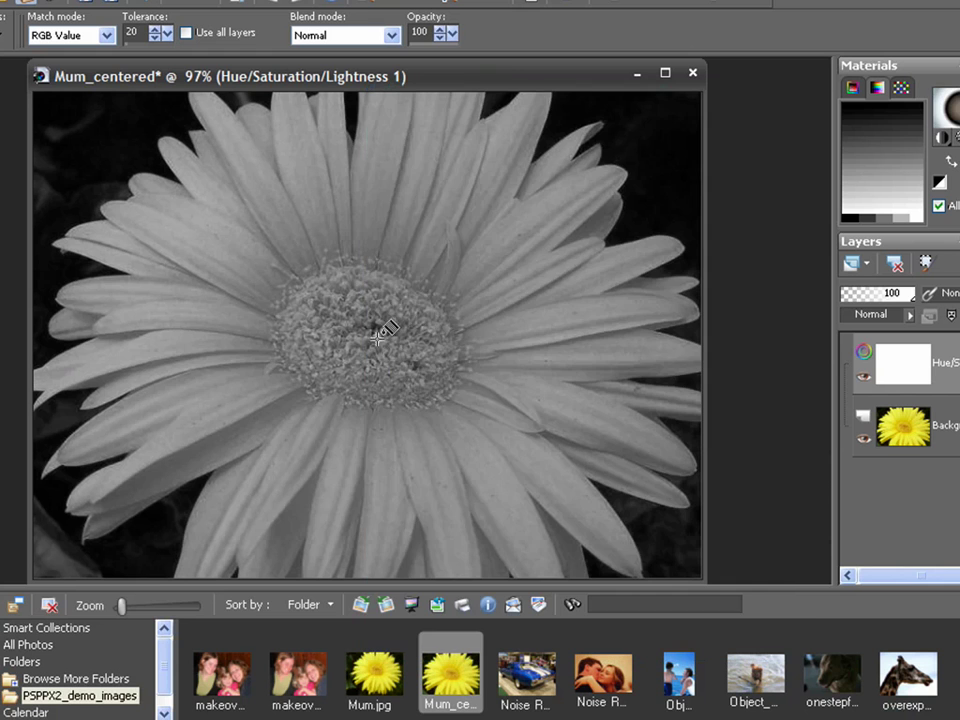
click(376, 336)
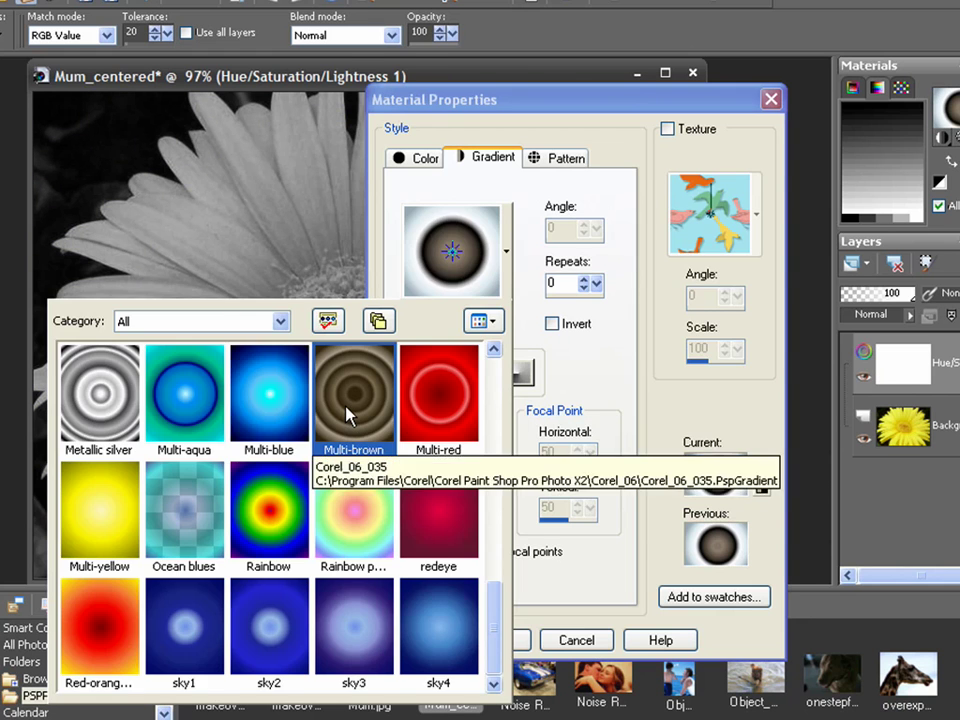
click(346, 410)
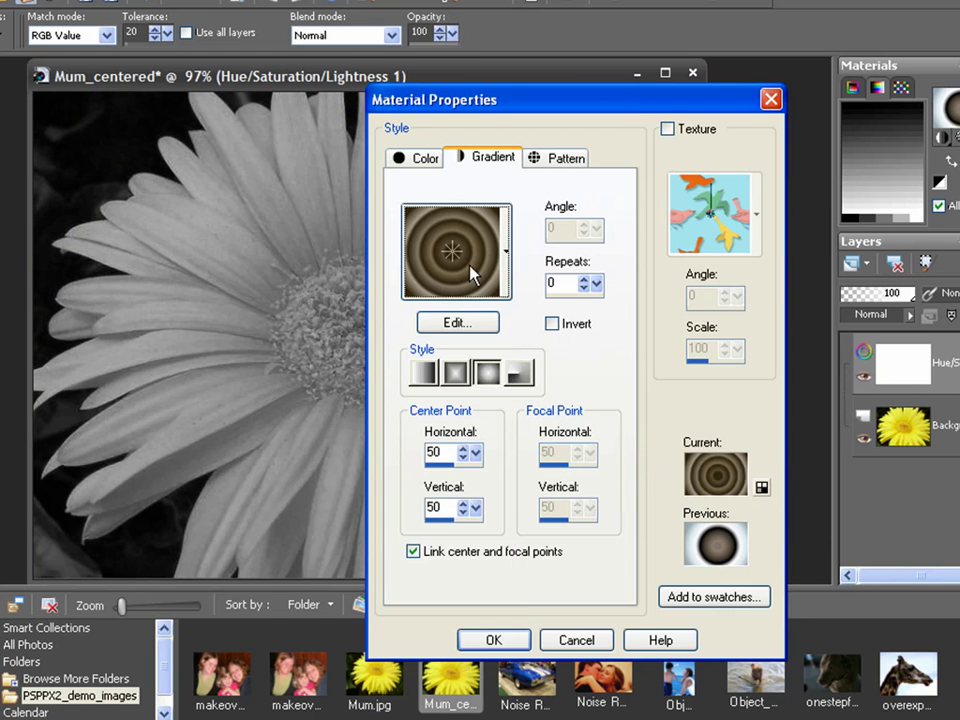
click(493, 639)
click(381, 336)
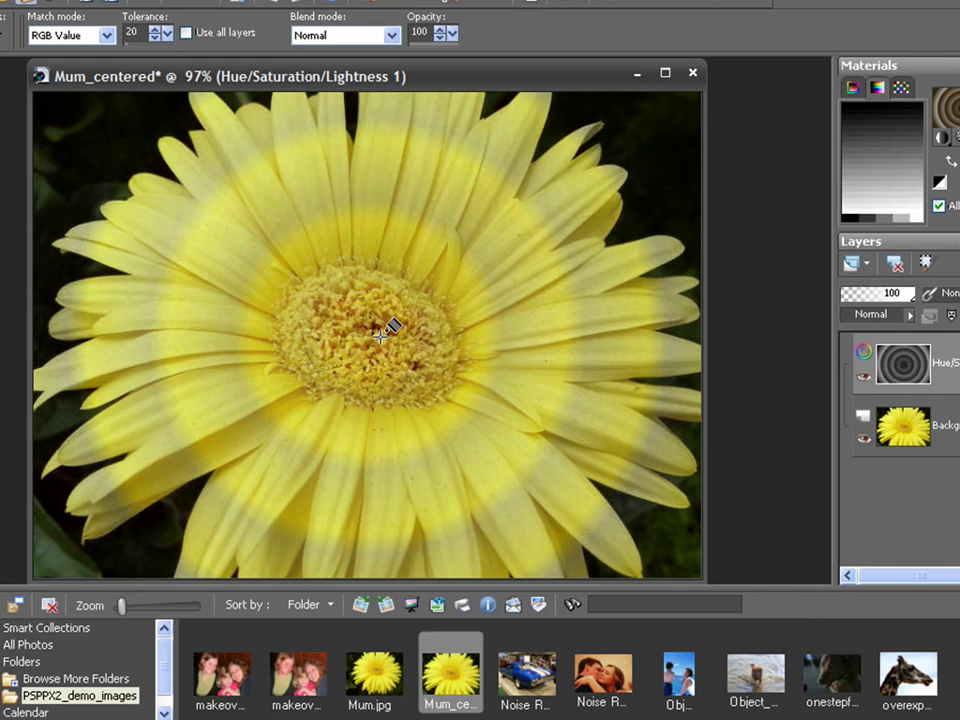